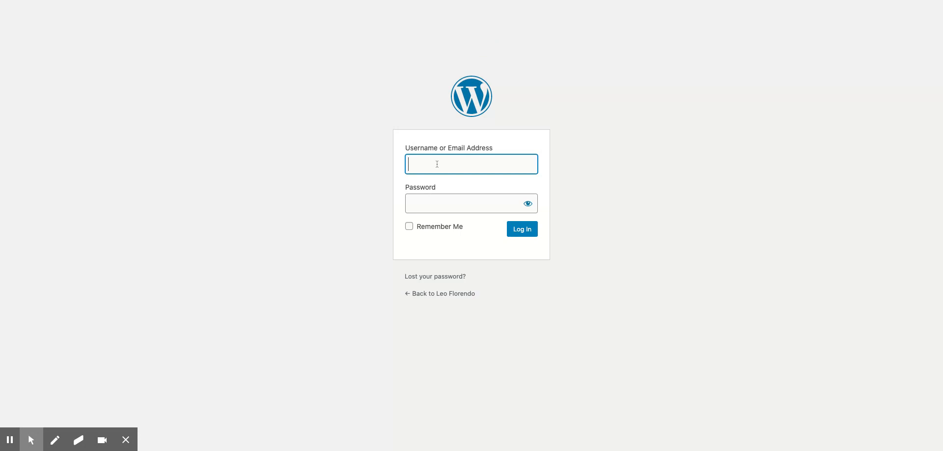
Step: Log in to the site with the account username and password, with Remember Me enabled
text(leof)
key(Tab)
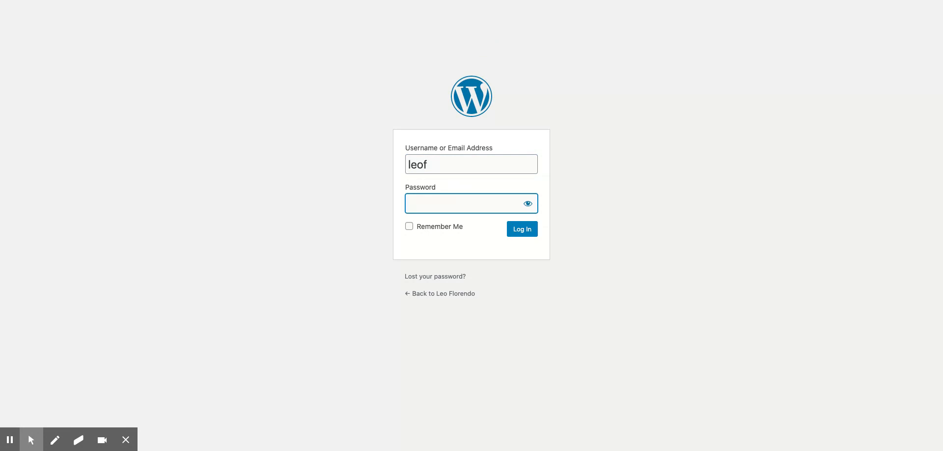
text(•••••••••)
click(409, 226)
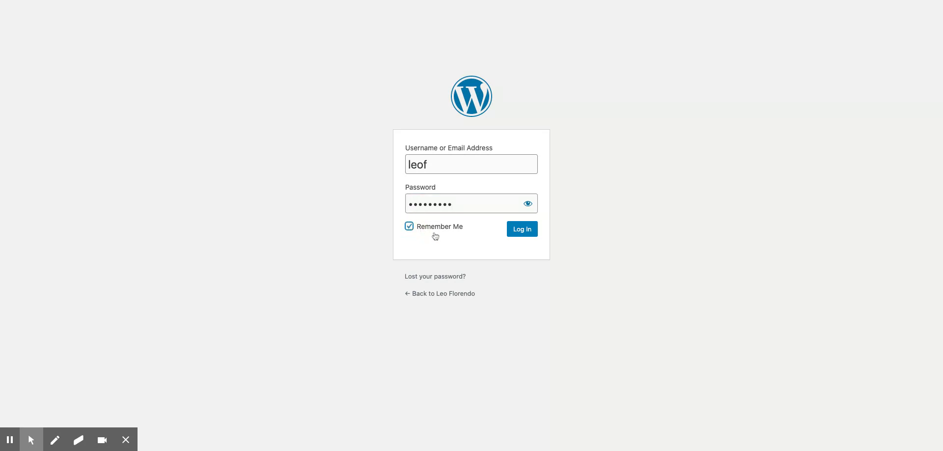
click(523, 234)
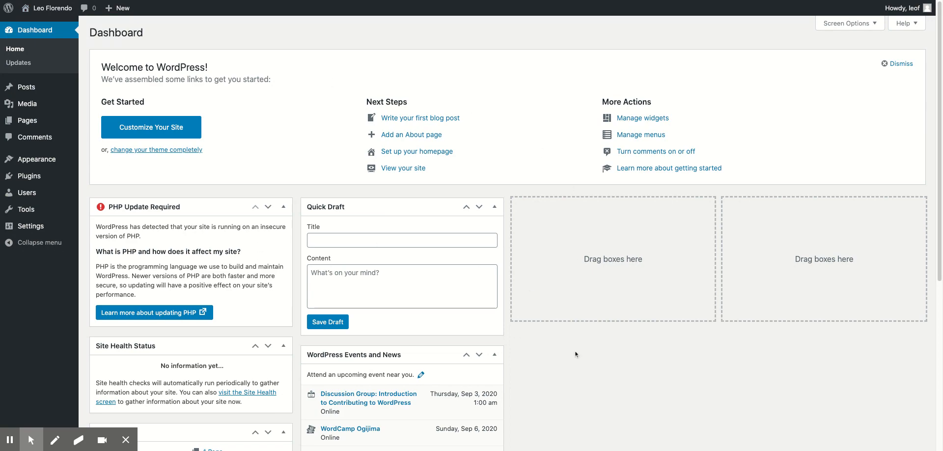
Step: Collapse the Activity, At a Glance, Site Health Status, WordPress Events and News, and Quick Draft boxes on the dashboard
scroll(574, 350, down, 5)
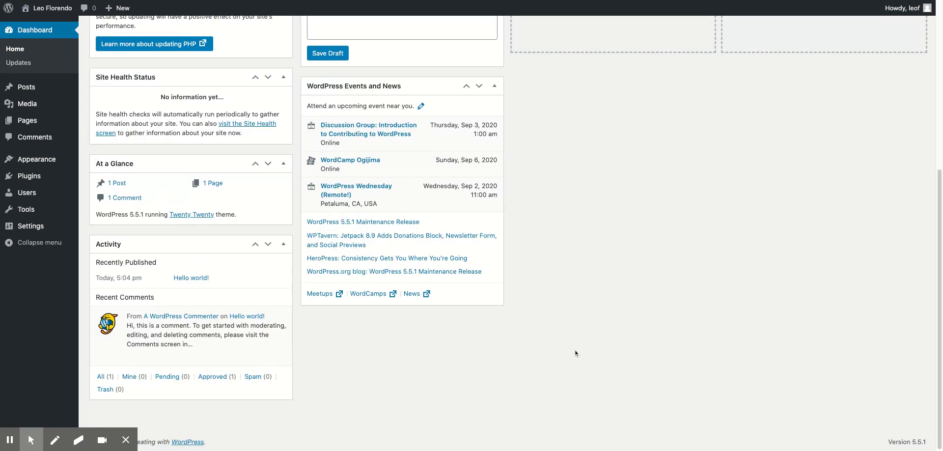
click(286, 247)
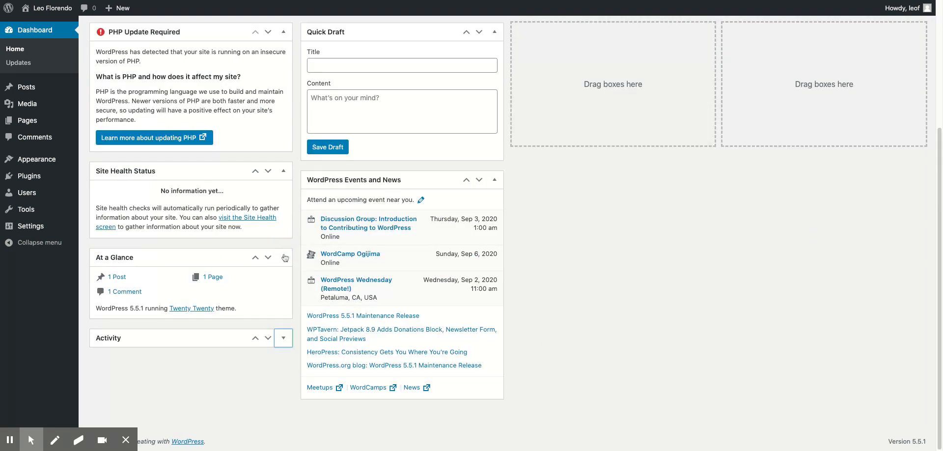
click(284, 259)
click(283, 171)
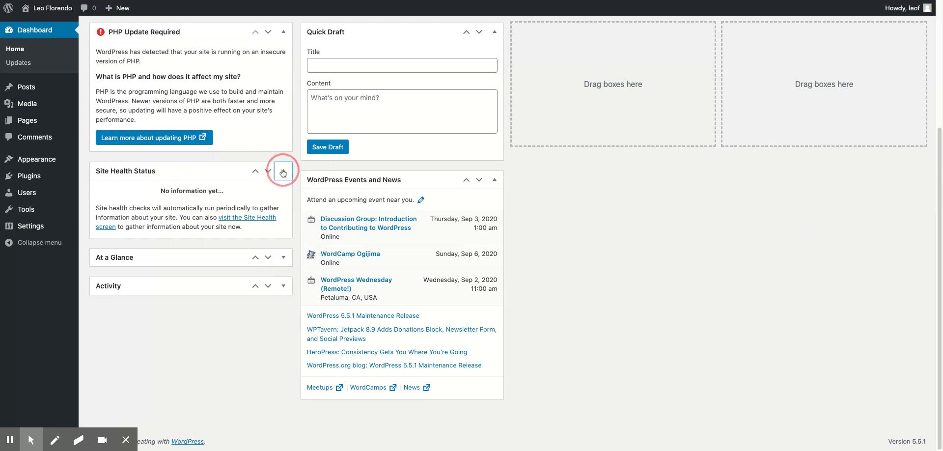
click(494, 180)
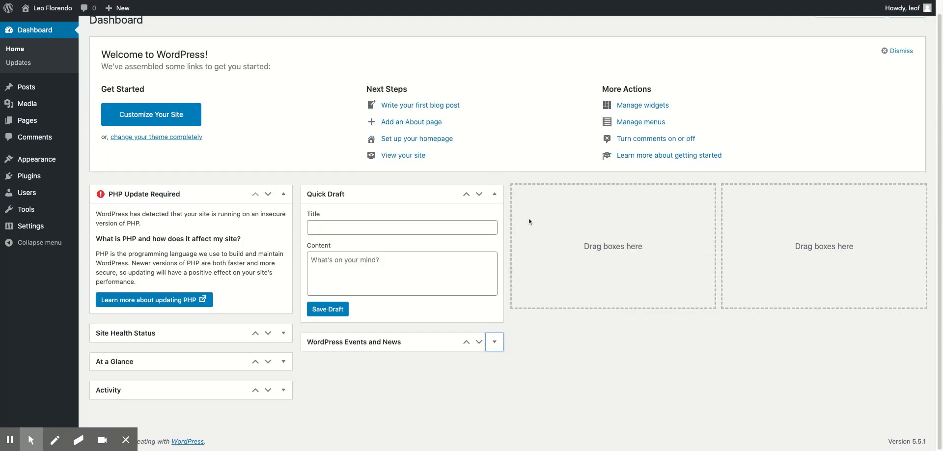
click(495, 207)
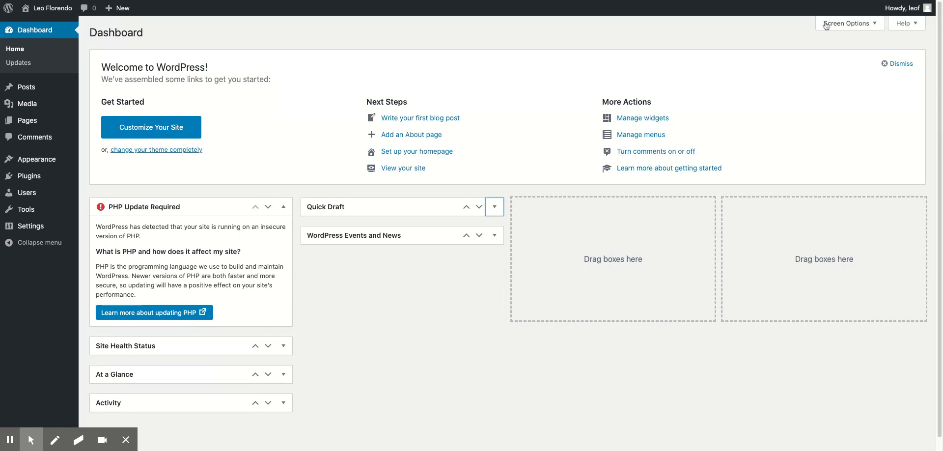
Step: Hide all seven dashboard boxes through the screen options, including PHP Update Required and Welcome
click(873, 23)
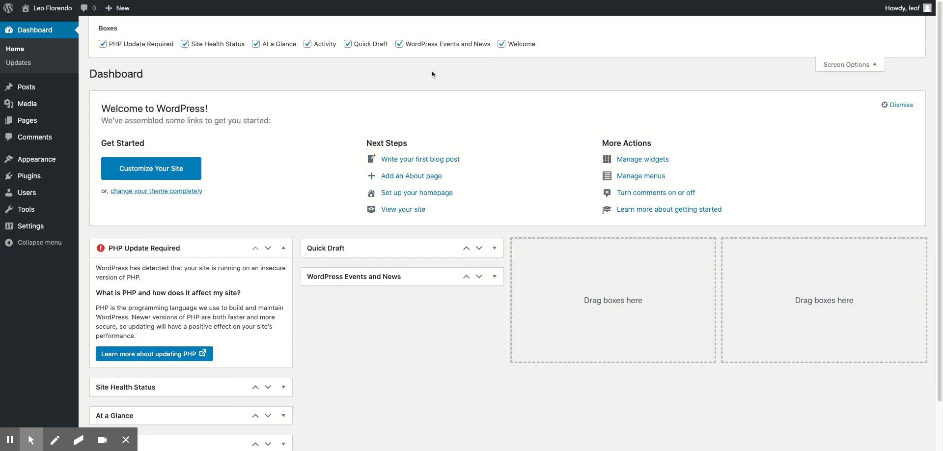
click(256, 44)
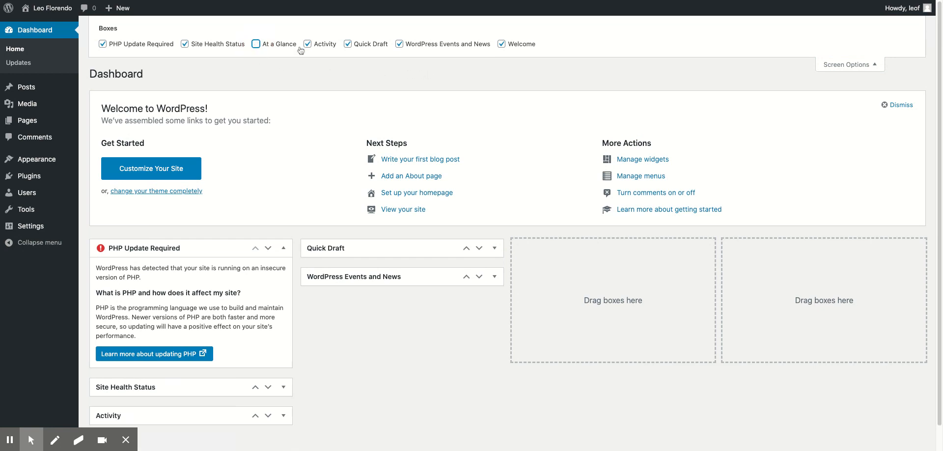
click(307, 43)
click(348, 45)
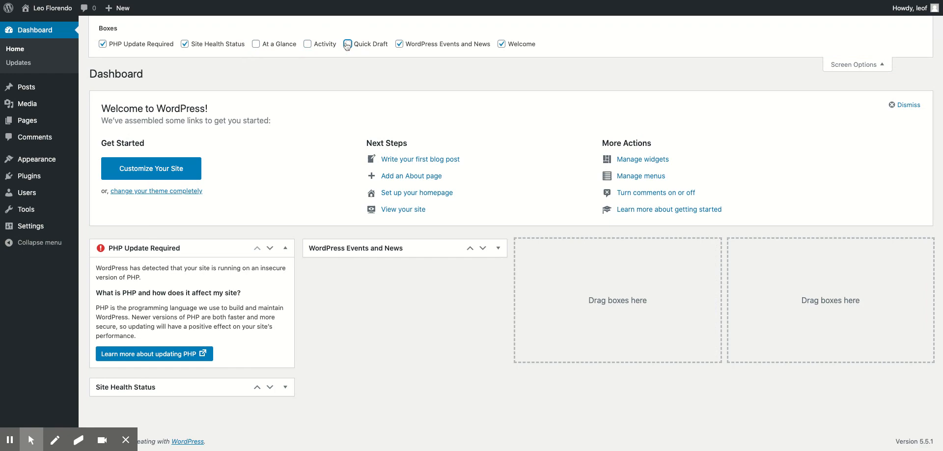
click(399, 43)
click(501, 44)
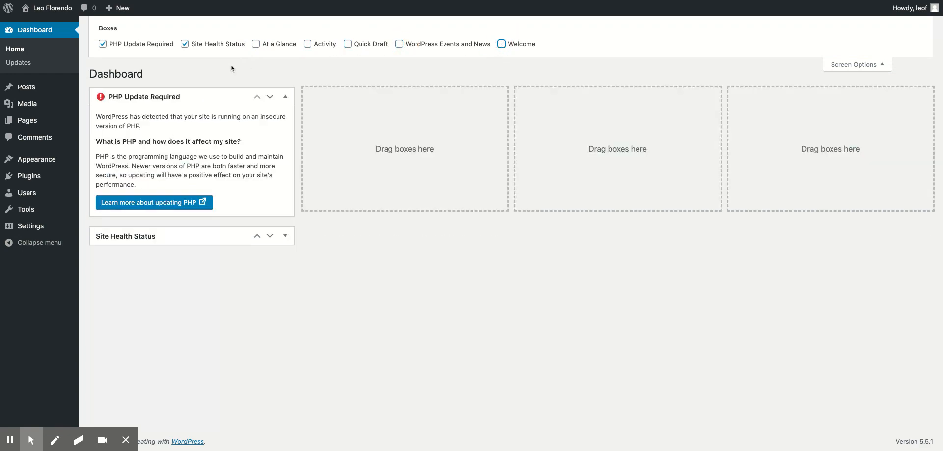
click(185, 44)
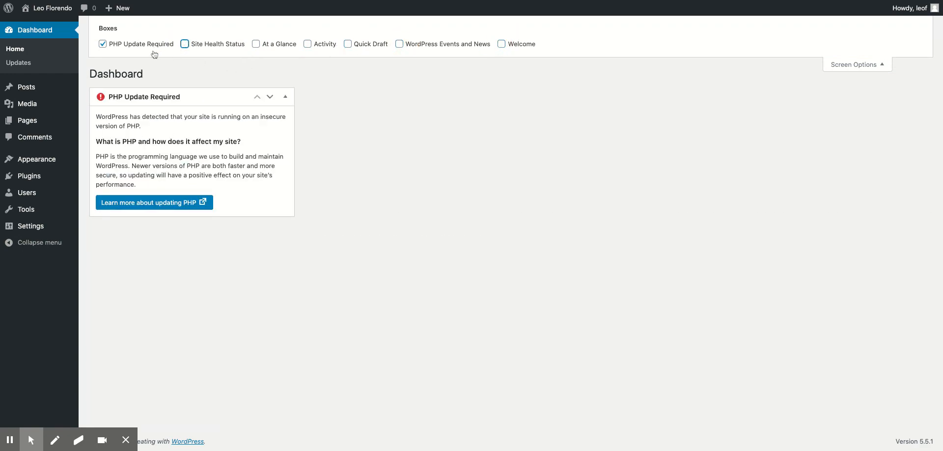
click(103, 44)
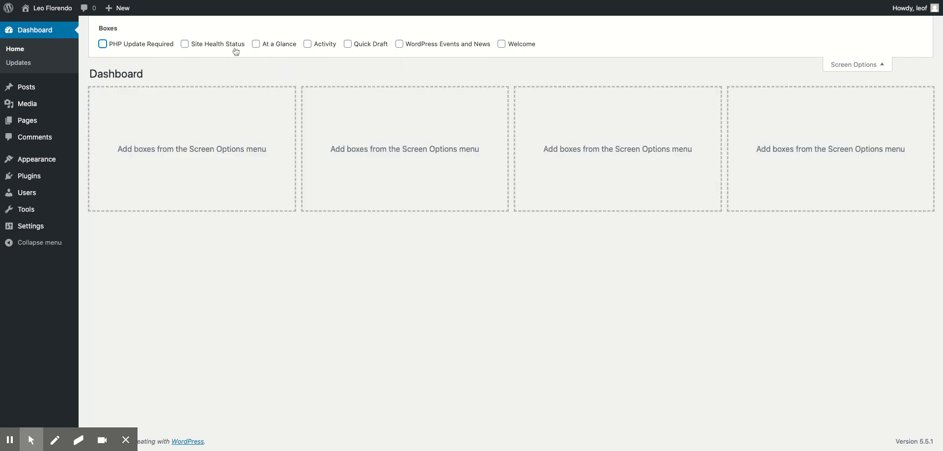
click(883, 64)
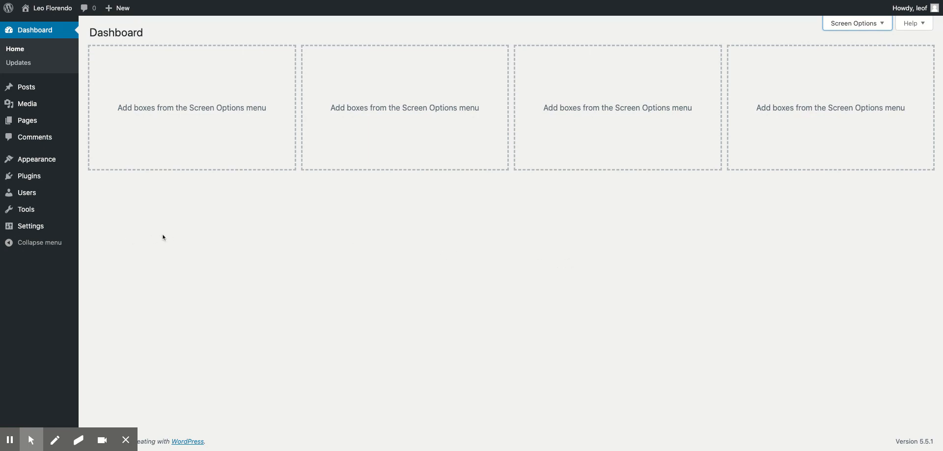
Step: Change the site's tagline to "If there's no wind, row!" in the general settings and save
mouse_move(27, 227)
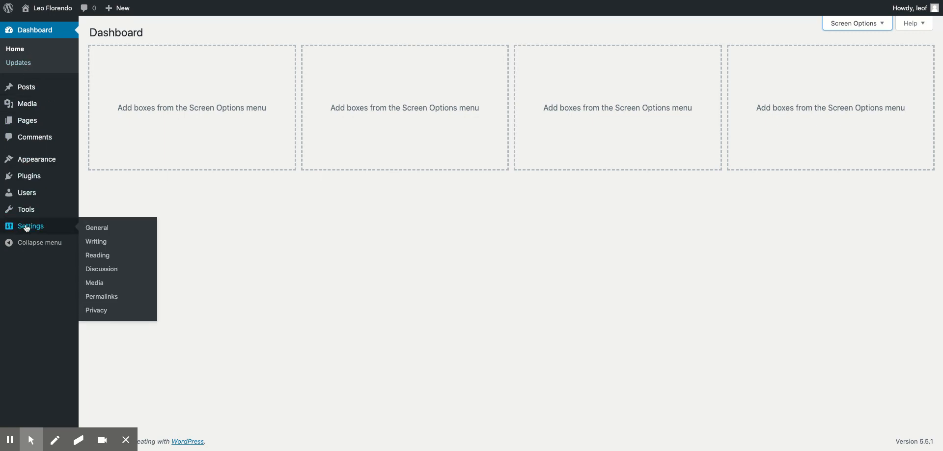
click(97, 227)
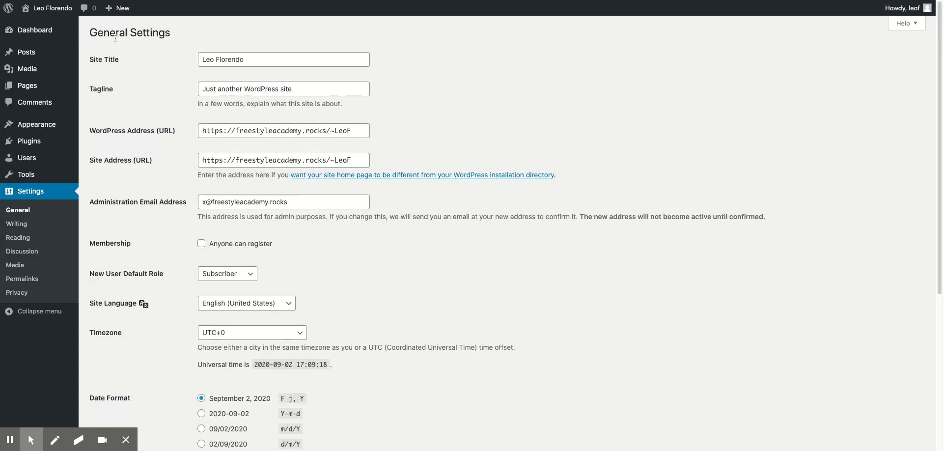
triple_click(274, 60)
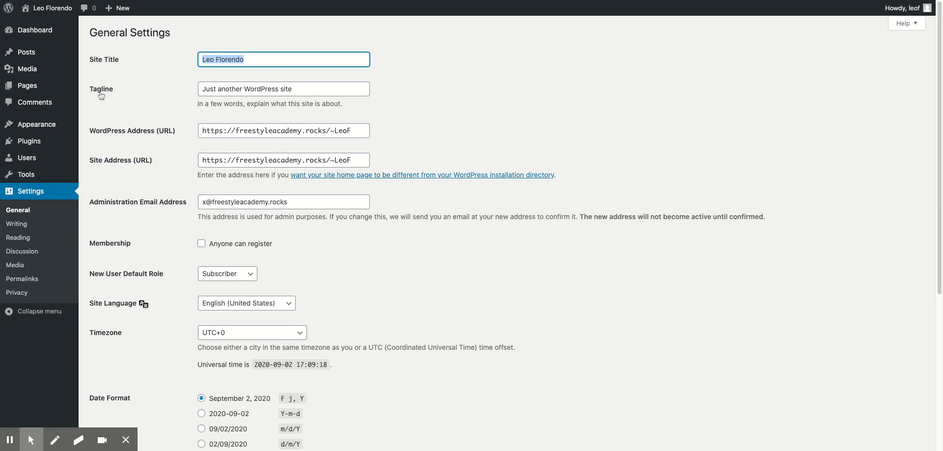
key(Tab)
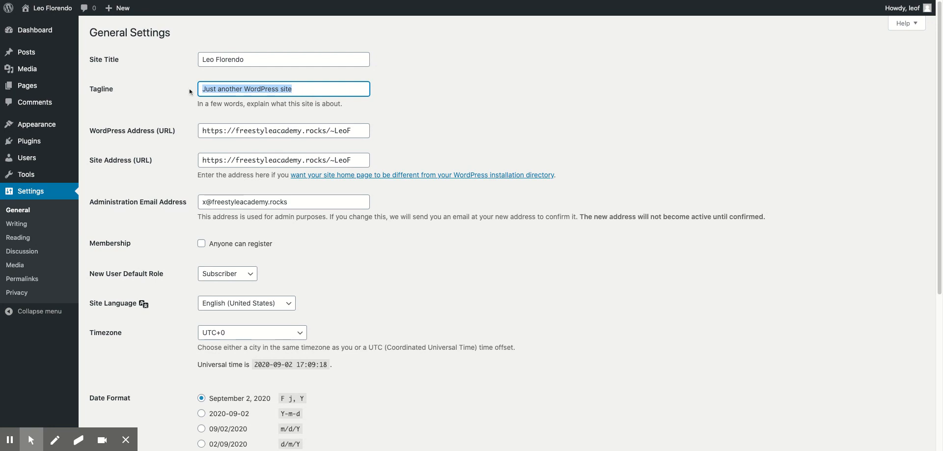
text(I)
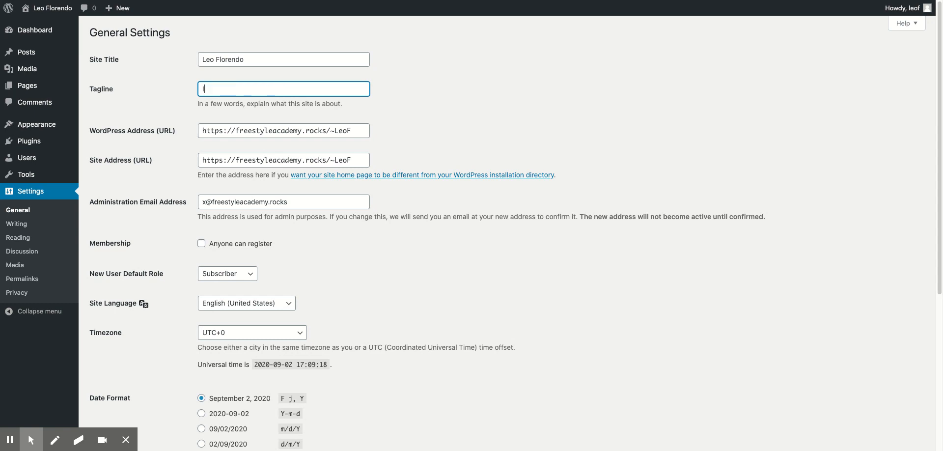
text(f there's no wind, row!)
scroll(335, 287, down, 5)
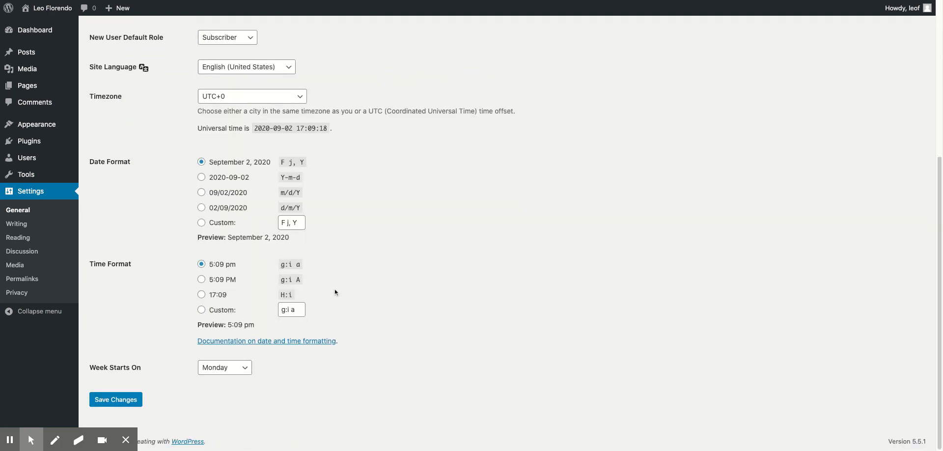
click(119, 400)
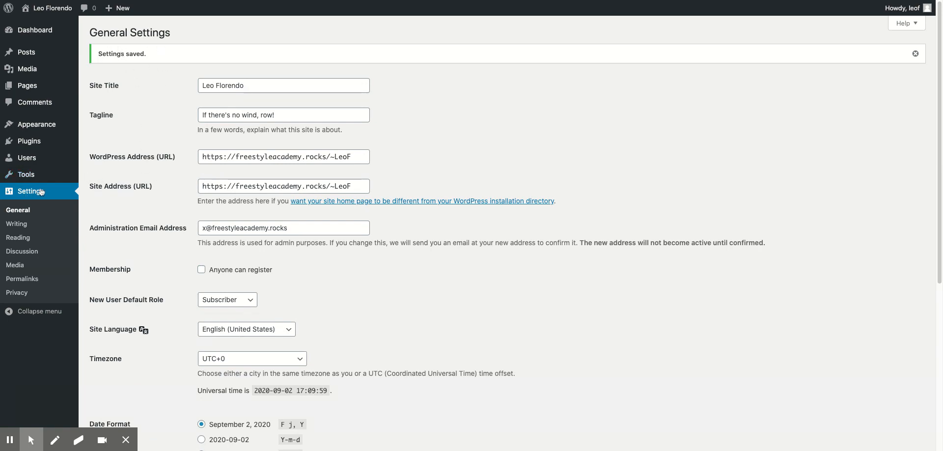
Step: Set the site's permalink structure to Post name and save the change
click(16, 224)
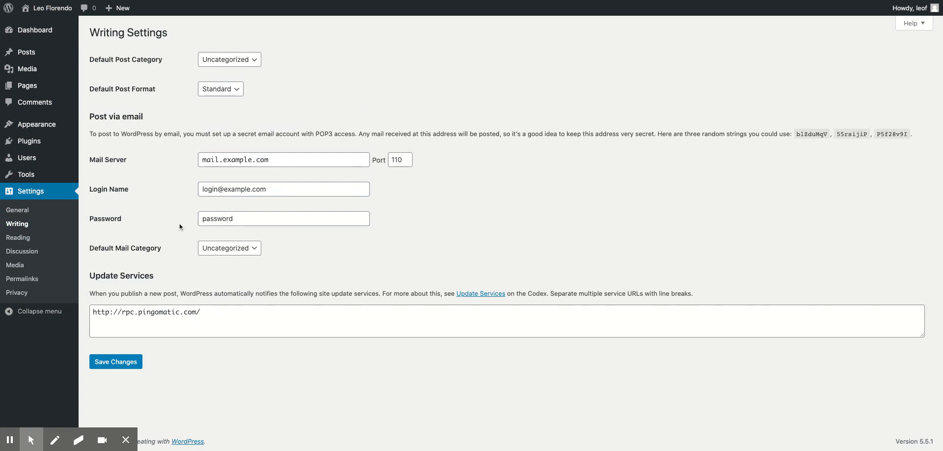
click(17, 239)
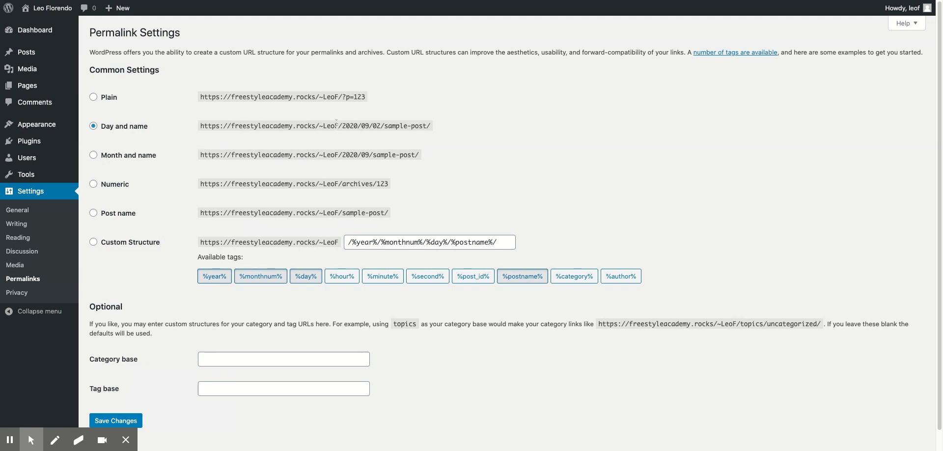
click(95, 214)
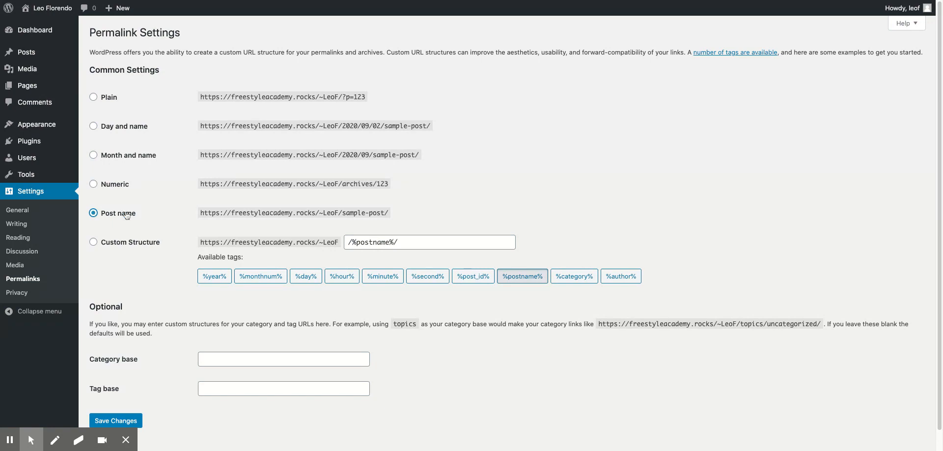
scroll(126, 216, down, 1)
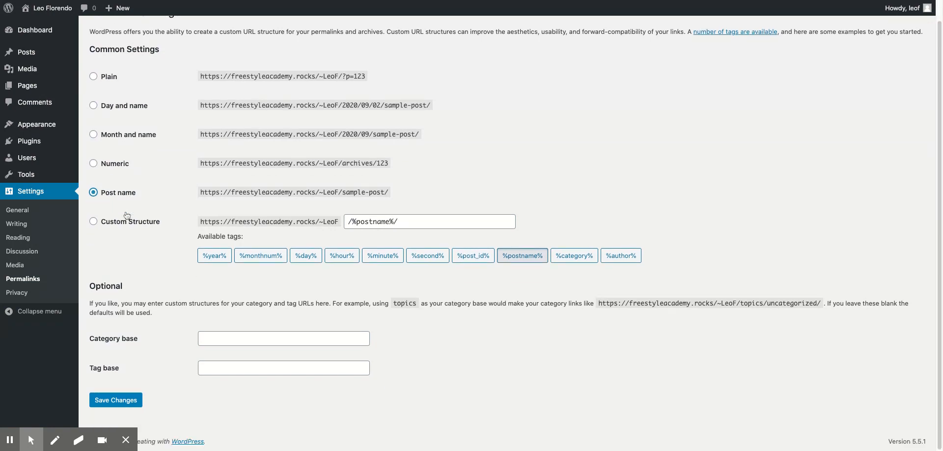
click(120, 400)
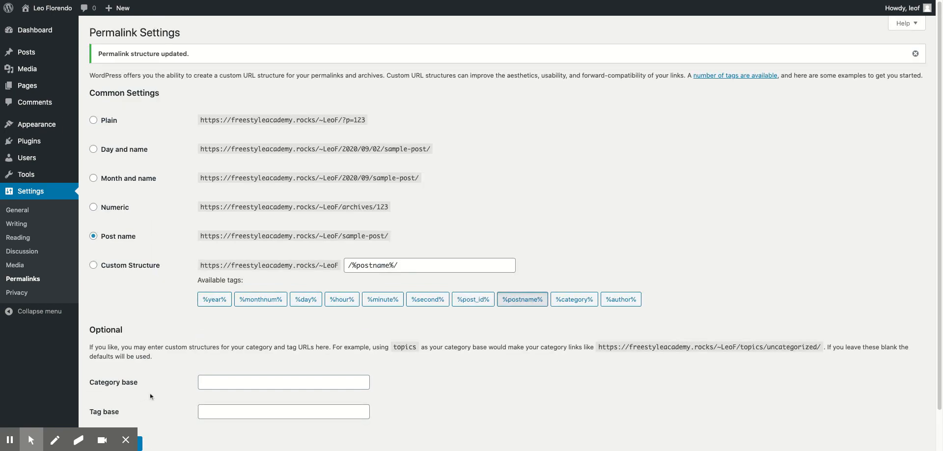
Step: Disable every enabled option for default posts, other comments, email notifications and comment approval in the discussion settings
click(18, 254)
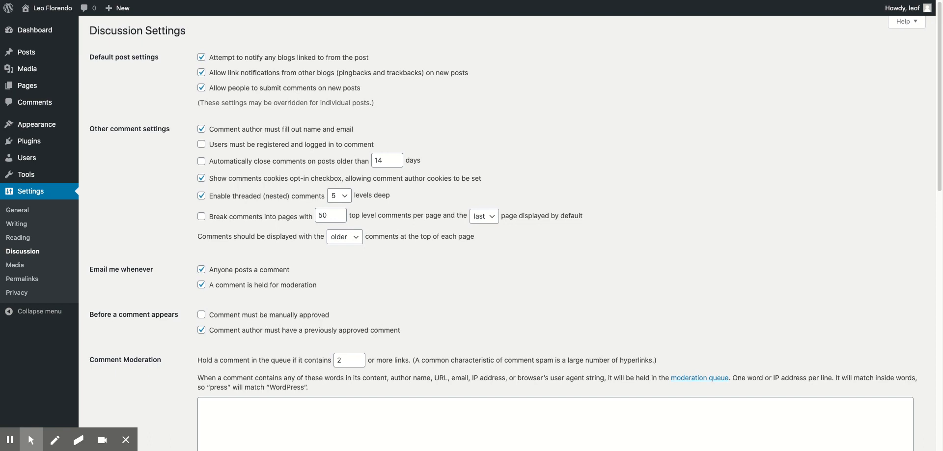
scroll(510, 226, down, 1)
scroll(201, 69, up, 1)
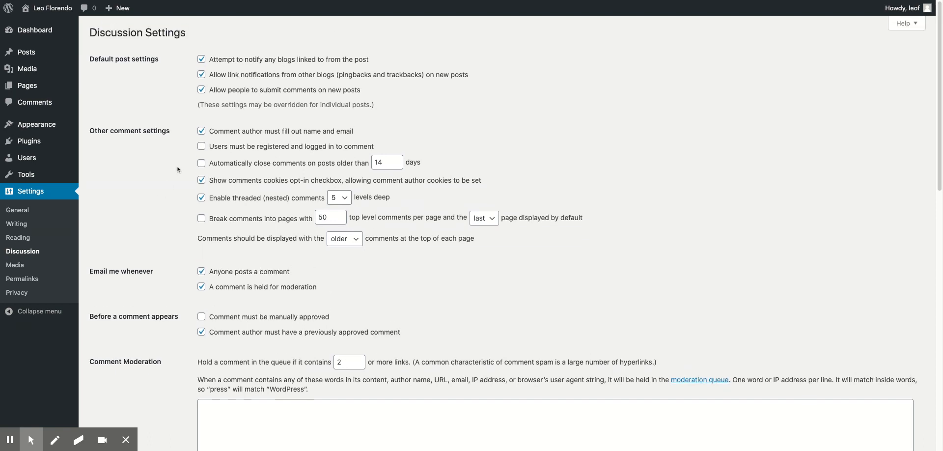
click(202, 59)
click(201, 74)
click(201, 90)
click(201, 131)
click(202, 180)
click(202, 198)
click(202, 271)
click(202, 287)
click(201, 332)
Step: Turn off avatar display and save the discussion settings
scroll(173, 340, down, 5)
scroll(174, 343, down, 3)
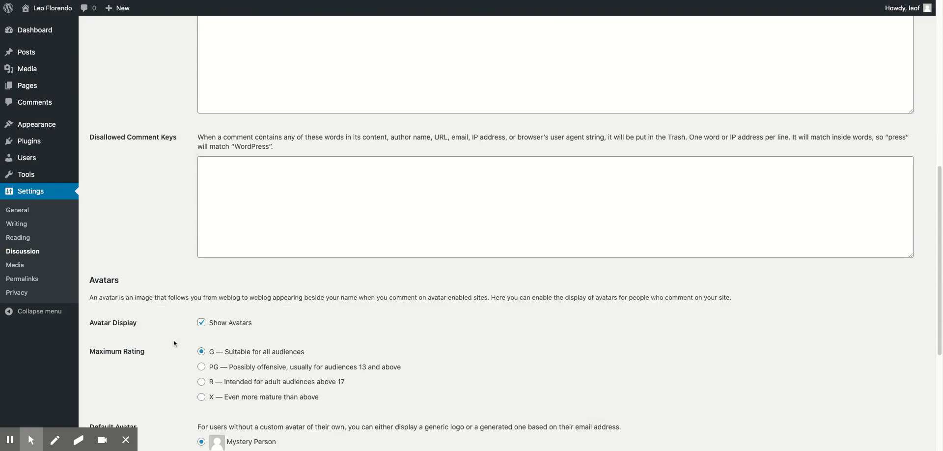
click(202, 323)
scroll(156, 330, up, 7)
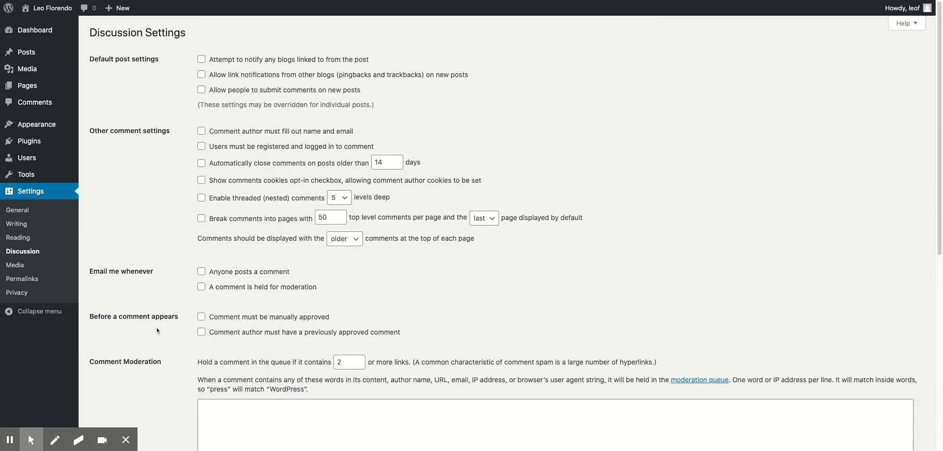
scroll(177, 354, down, 7)
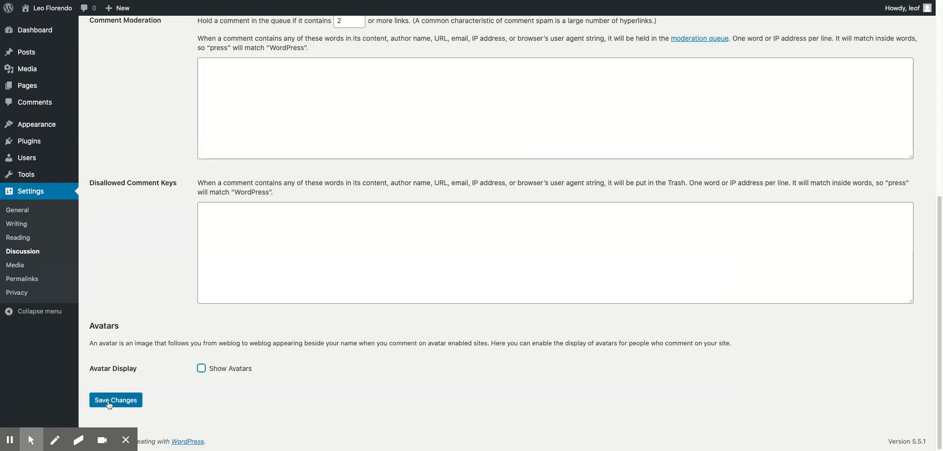
click(110, 404)
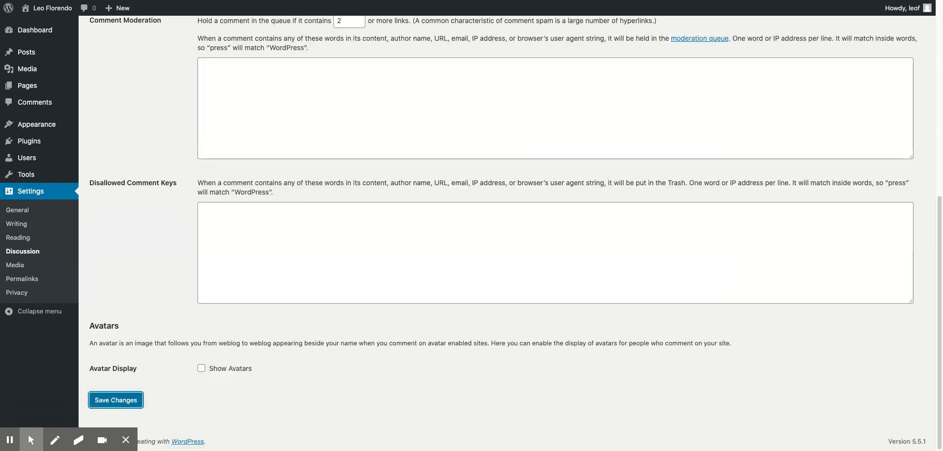